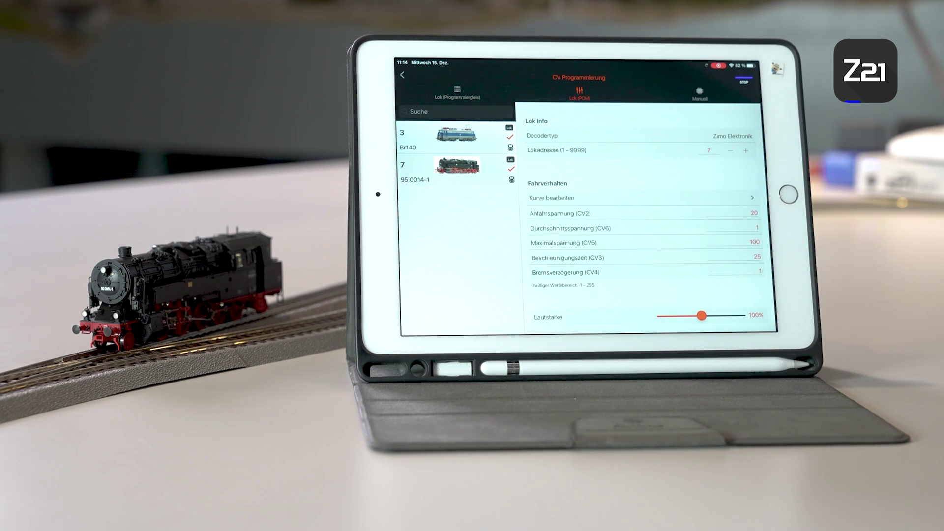
Read CV5 on the programming track, which returns a maximum voltage of 100
{"action": "left_click", "coordinate": [700, 93]}
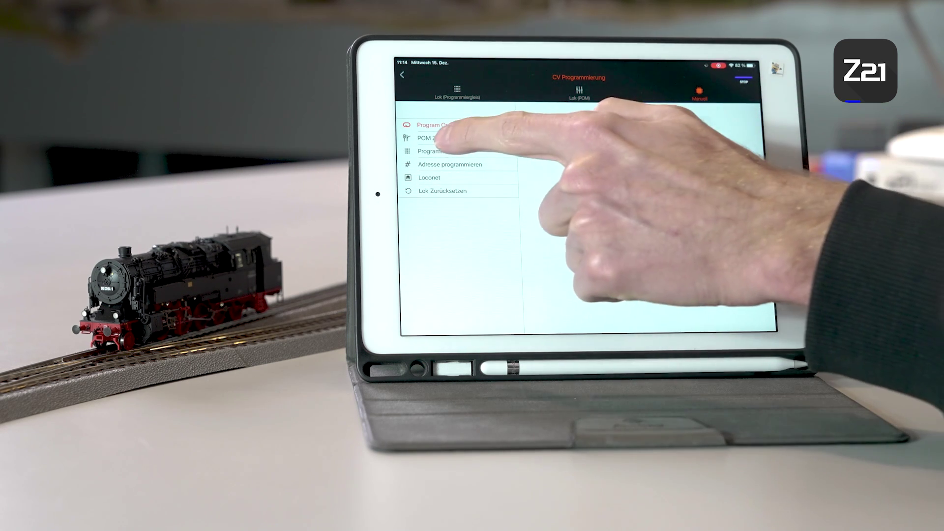
{"action": "left_click", "coordinate": [441, 150]}
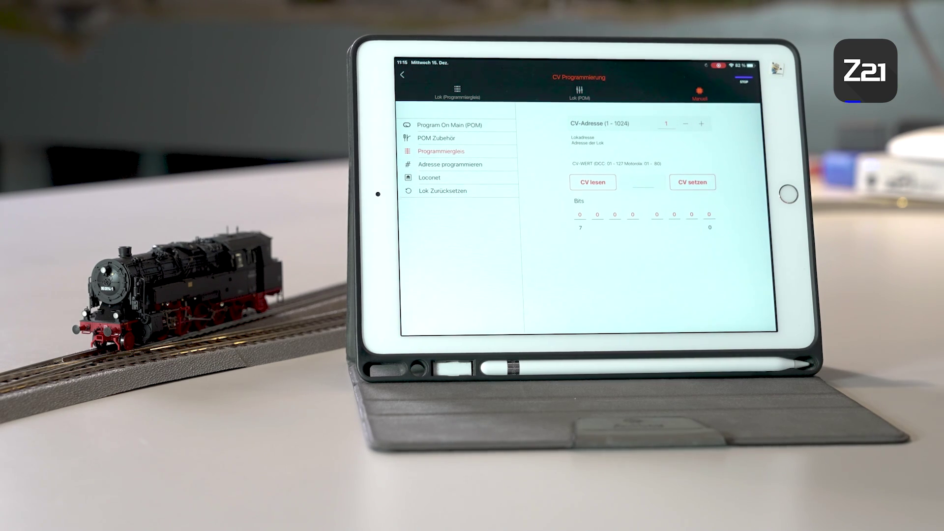
{"action": "left_click", "coordinate": [700, 124]}
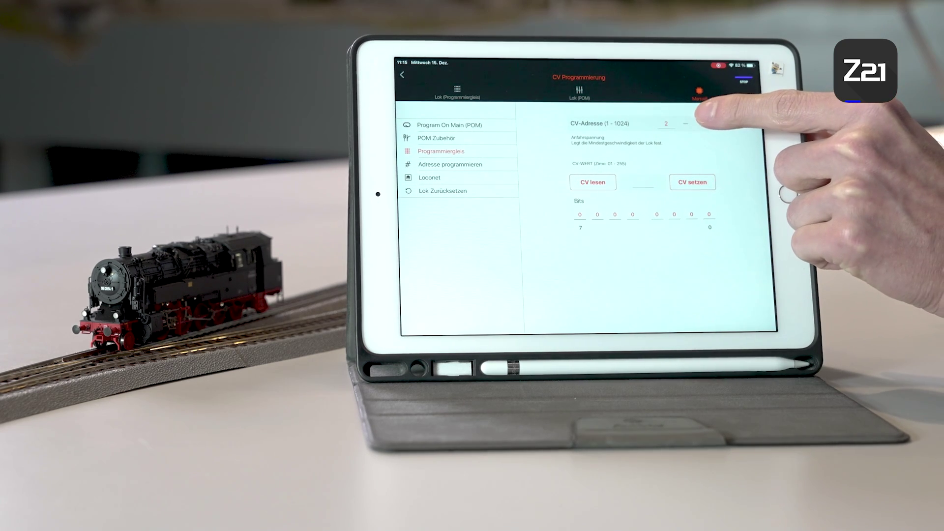
{"action": "left_click", "coordinate": [701, 123]}
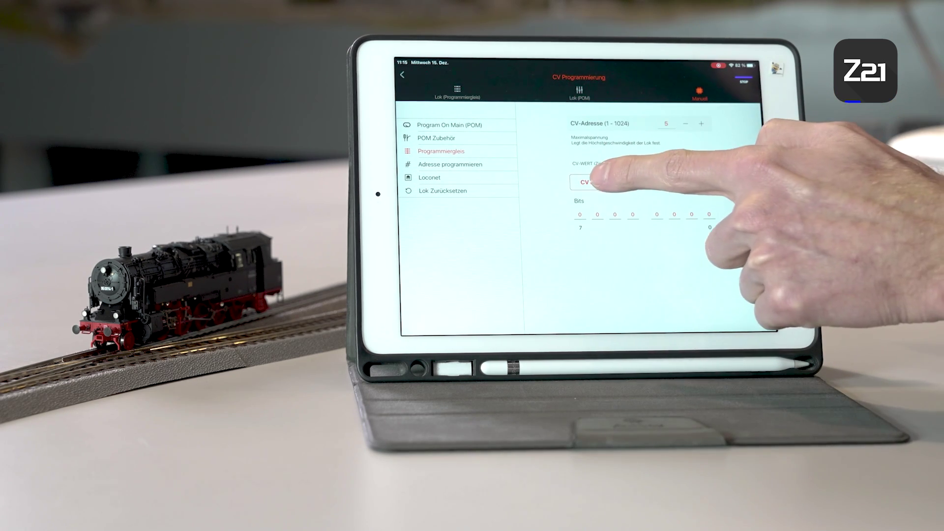
{"action": "left_click", "coordinate": [590, 182]}
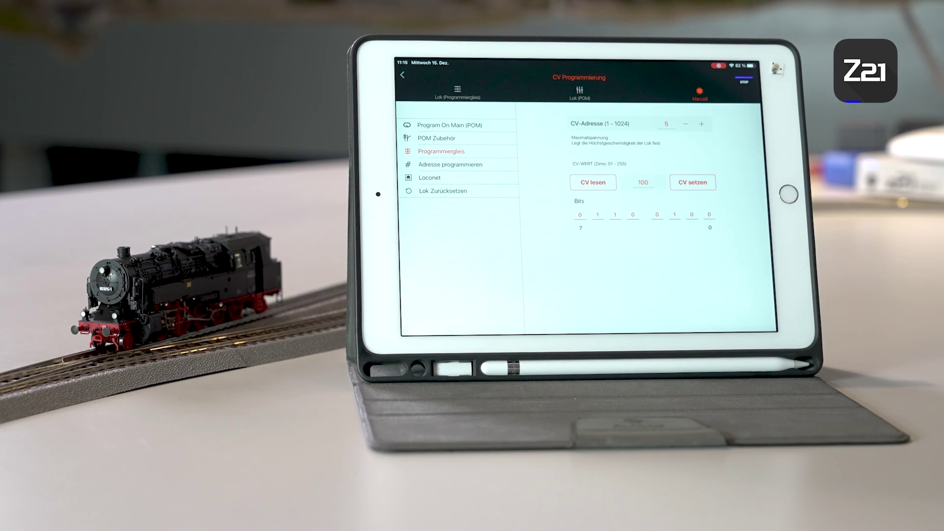
{"action": "left_click", "coordinate": [693, 182]}
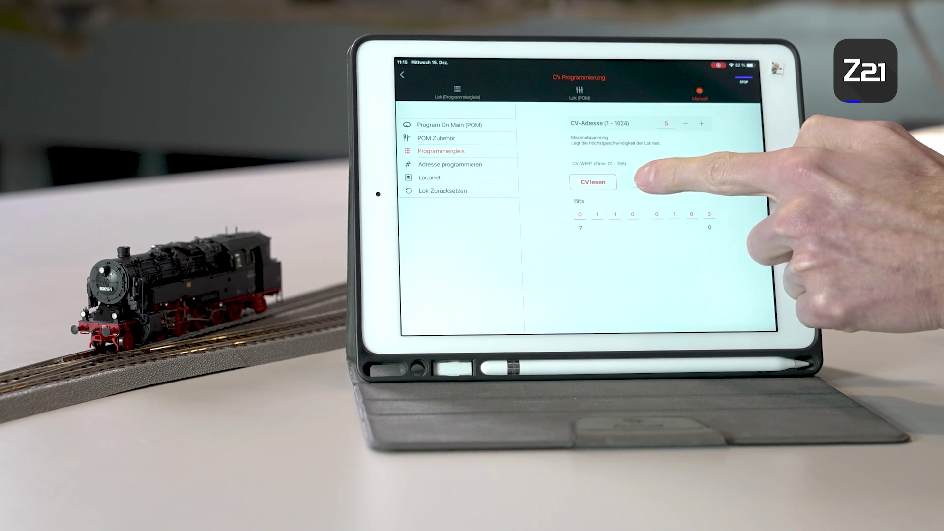
Write 110 into CV5 and read it back from the decoder
{"action": "left_click", "coordinate": [642, 181]}
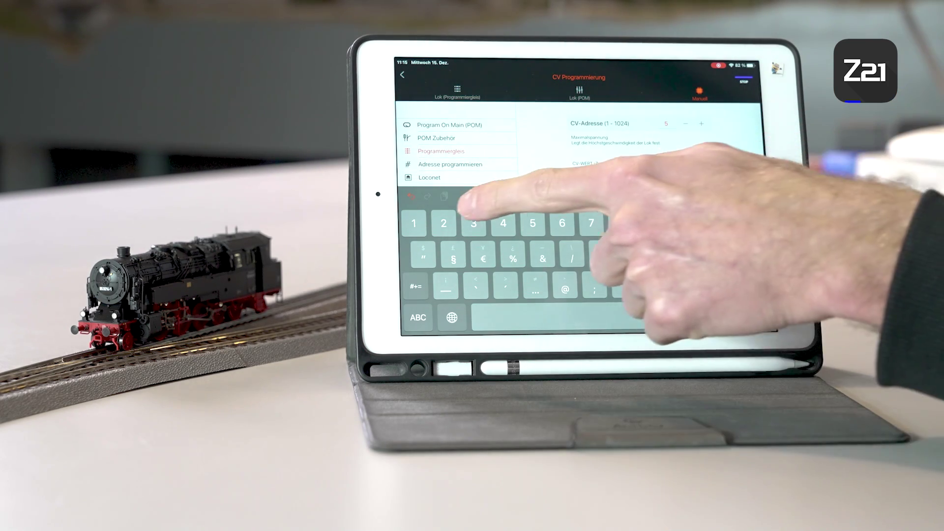
{"action": "type", "text": "110"}
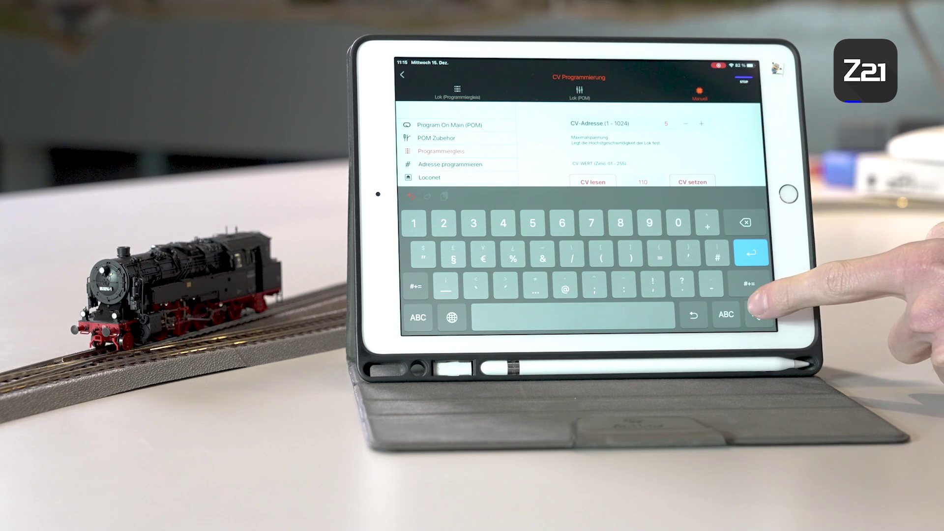
{"action": "left_click", "coordinate": [752, 254]}
{"action": "left_click", "coordinate": [692, 182]}
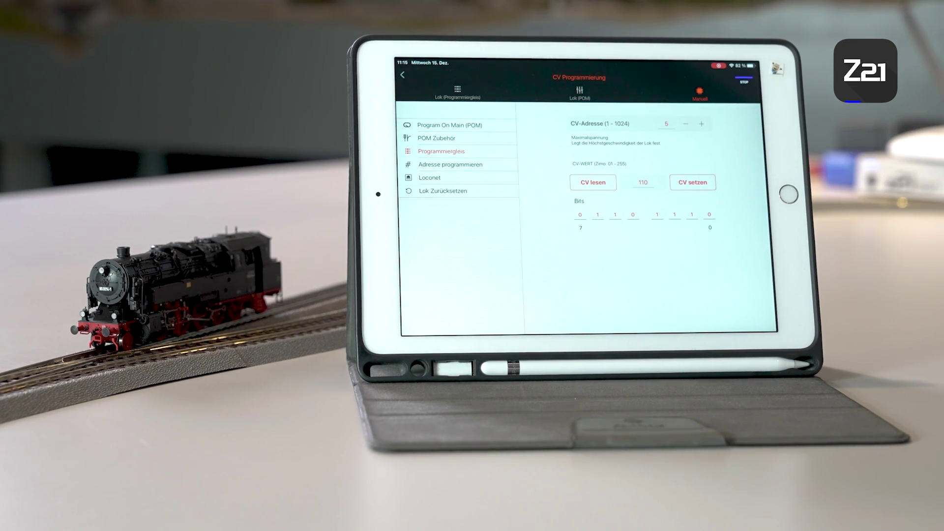
{"action": "left_click", "coordinate": [593, 182]}
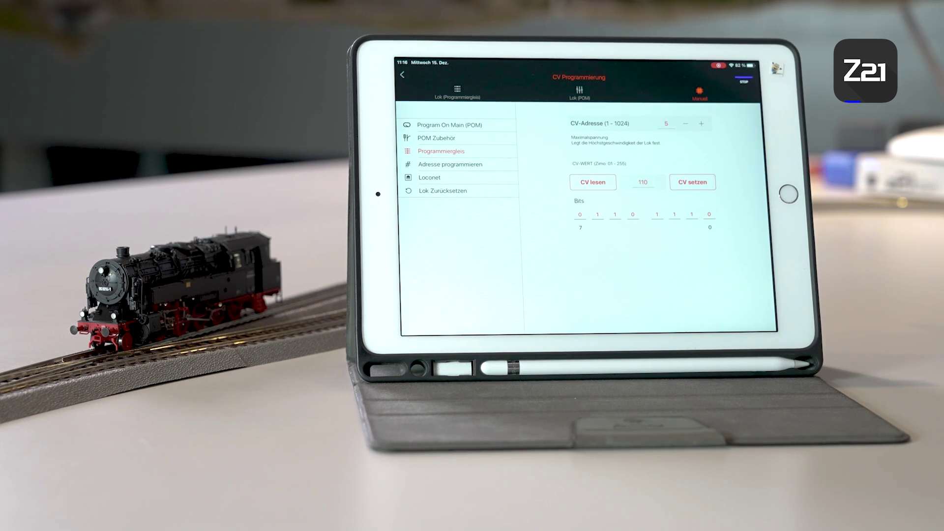
Step the CV address down to 1 and show the Lok (POM) overview with CV5 at 110
{"action": "left_click", "coordinate": [686, 124]}
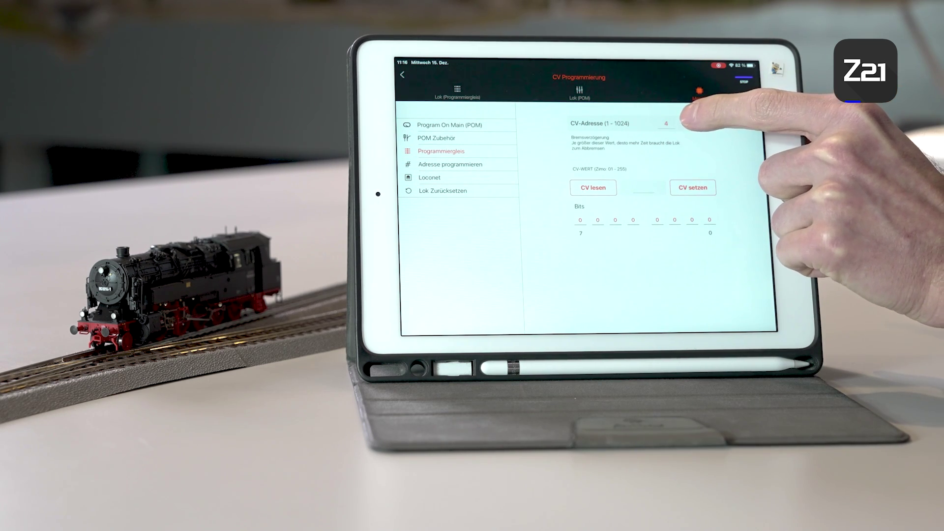
{"action": "left_click", "coordinate": [685, 123]}
{"action": "left_click", "coordinate": [685, 123]}
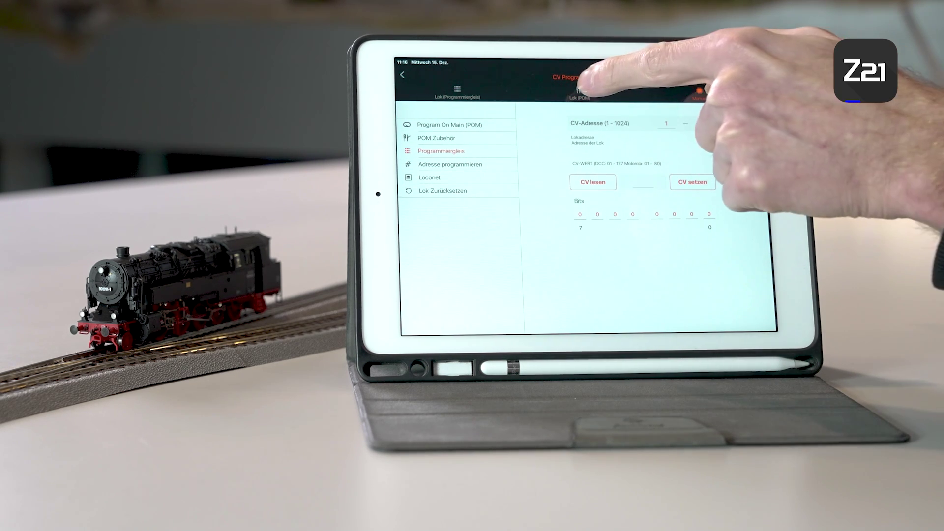
{"action": "left_click", "coordinate": [580, 91]}
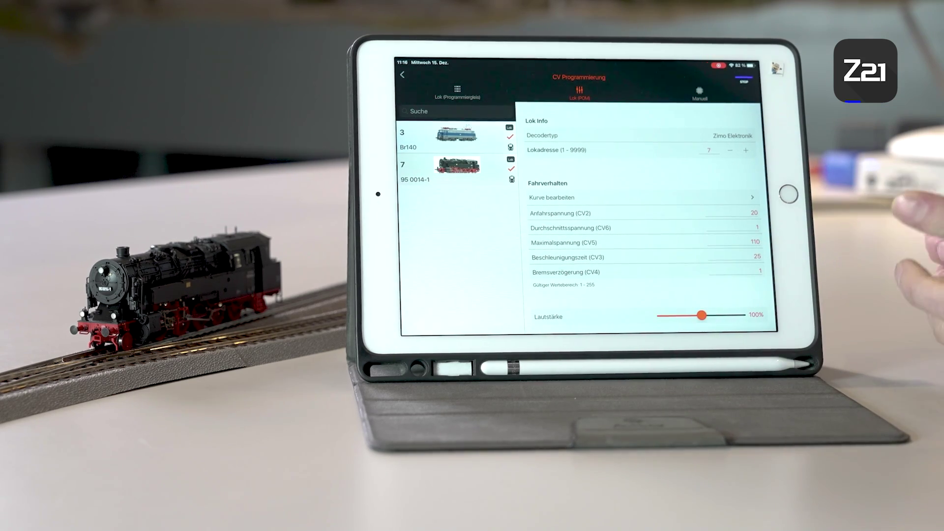
Drive the 95 0014-1 at about 8 km/h with its F1 sound on
{"action": "left_click", "coordinate": [402, 75]}
{"action": "left_click", "coordinate": [582, 191]}
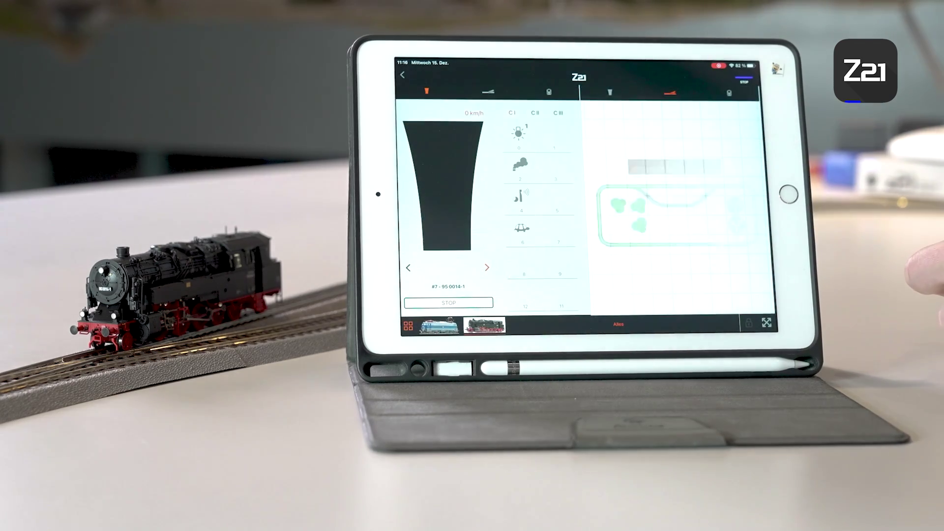
{"action": "left_click", "coordinate": [553, 134]}
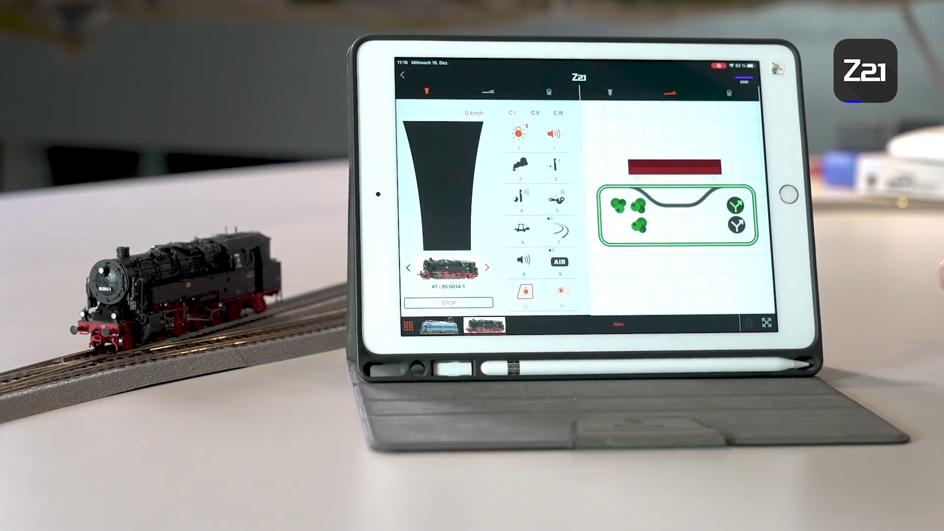
{"action": "left_click_drag", "start_coordinate": [457, 180], "coordinate": [452, 162]}
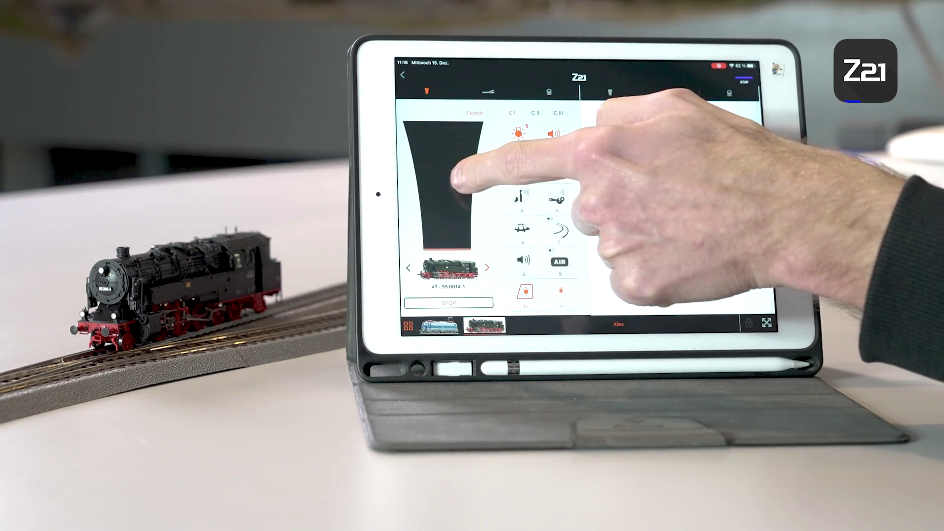
{"action": "left_click", "coordinate": [425, 78]}
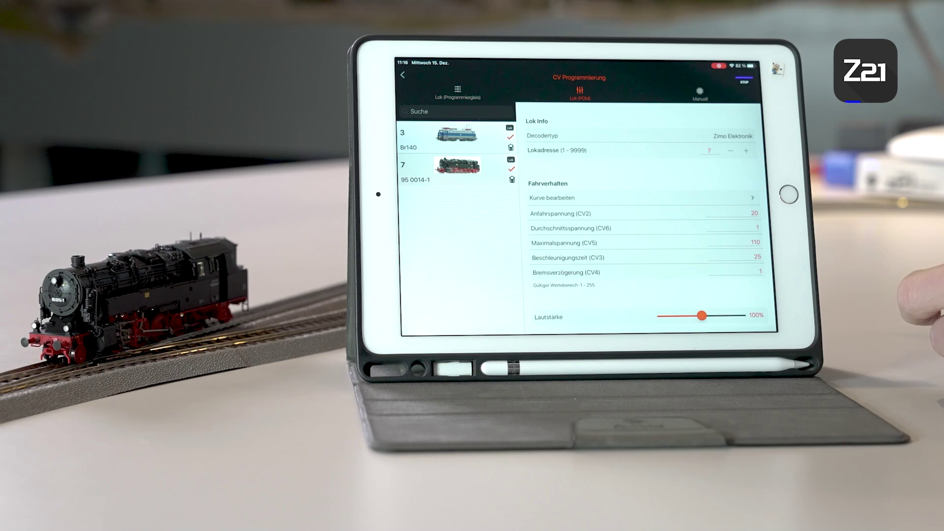
Lower the Lautstärke slider to about 49%
{"action": "left_click_drag", "start_coordinate": [728, 312], "coordinate": [667, 315]}
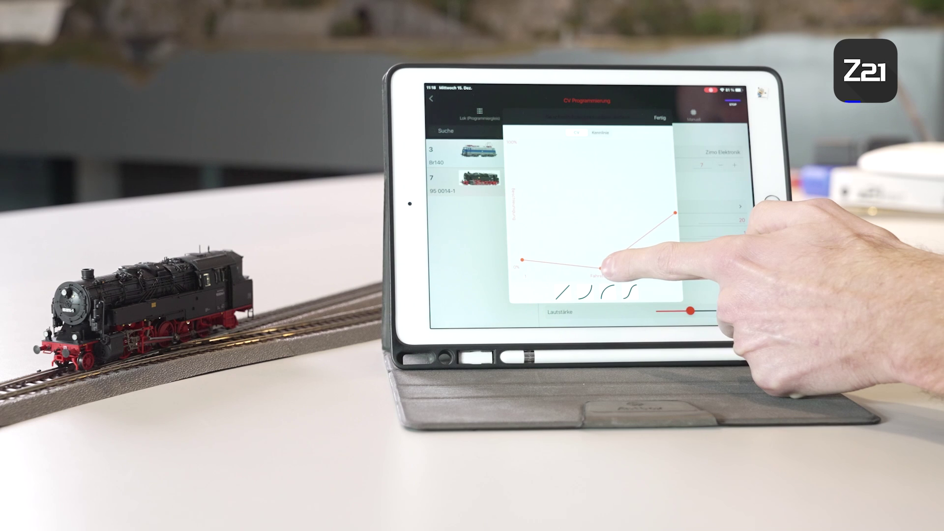
Raise the speed curve's middle point and show the detailed Kennlinie view
{"action": "left_click_drag", "start_coordinate": [603, 267], "coordinate": [599, 250]}
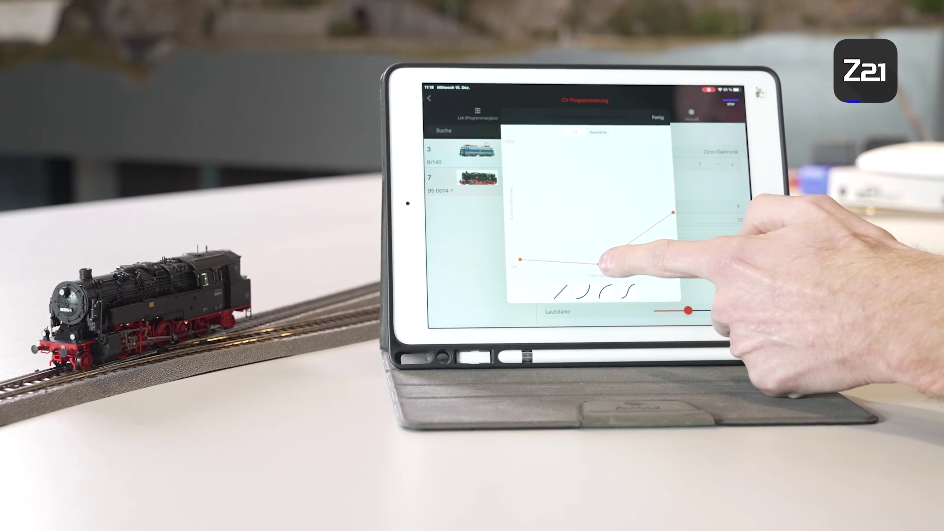
{"action": "left_click", "coordinate": [596, 130]}
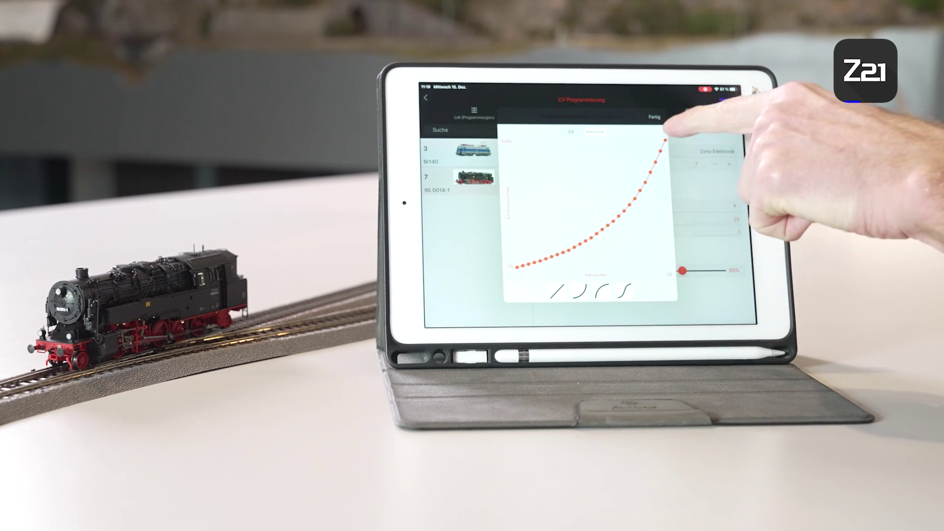
Try linear, concave and exponential curve presets, then hand-tune and smooth the upper steps
{"action": "left_click", "coordinate": [554, 291]}
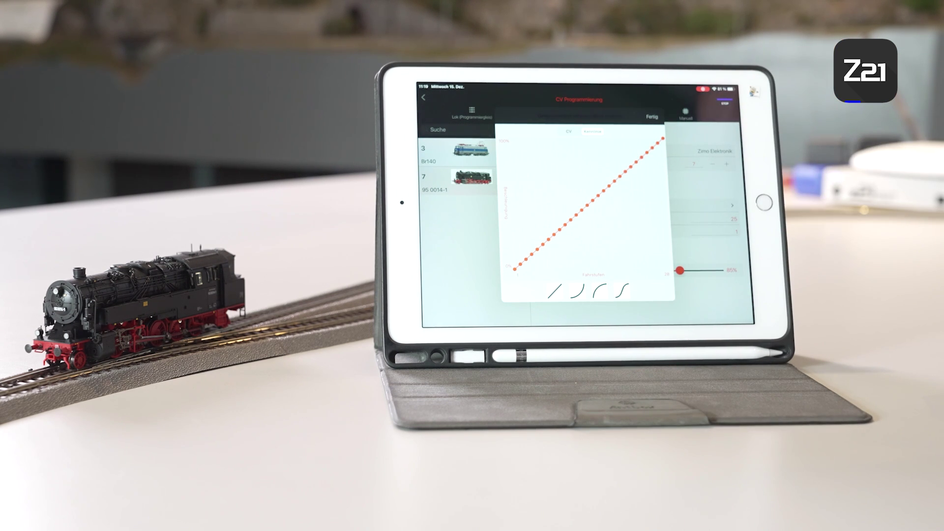
{"action": "left_click", "coordinate": [599, 291]}
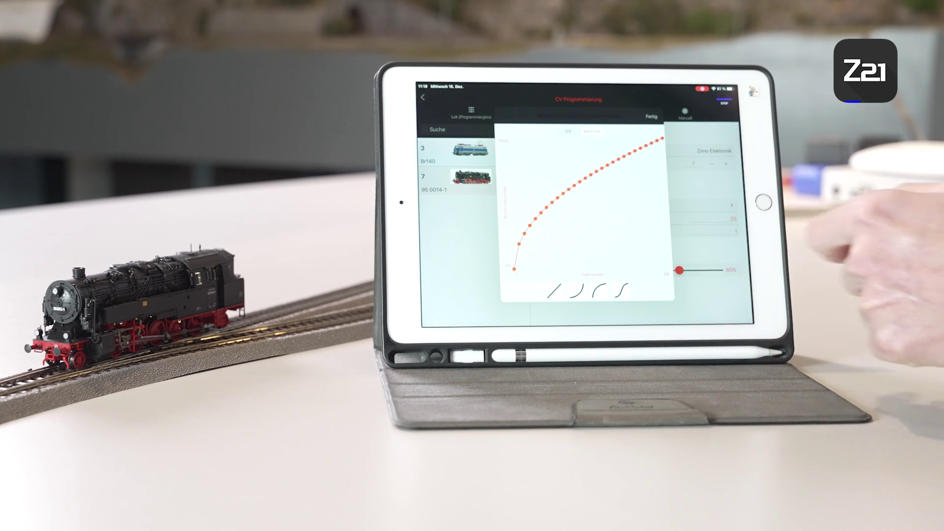
{"action": "left_click", "coordinate": [575, 290]}
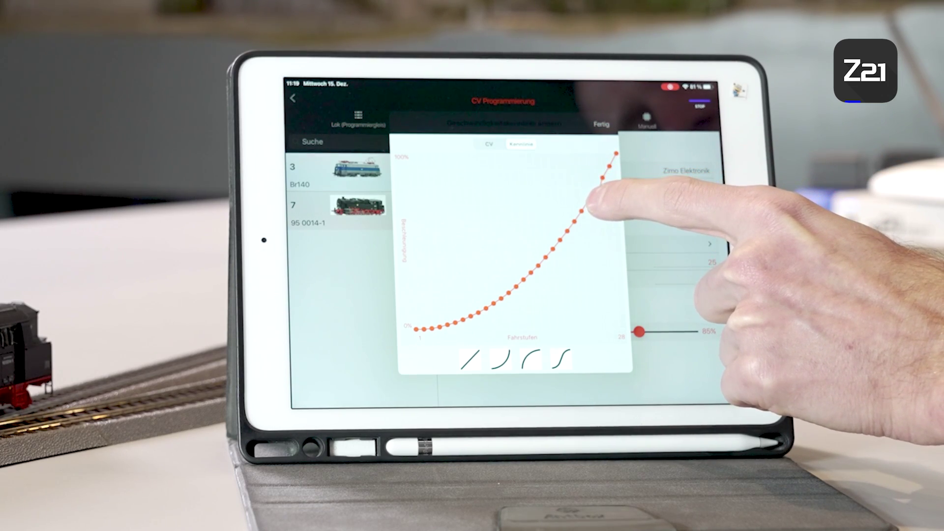
{"action": "left_click_drag", "start_coordinate": [591, 205], "coordinate": [598, 168]}
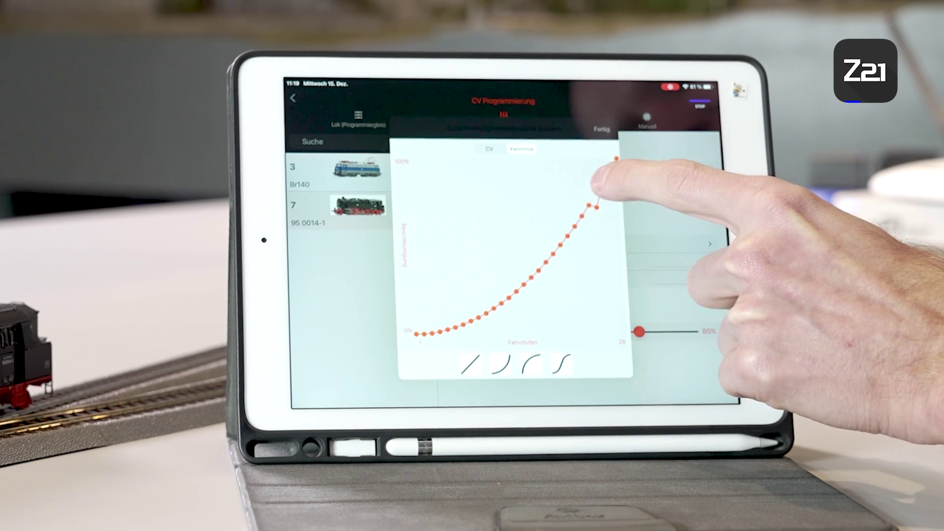
{"action": "mouse_move", "coordinate": [604, 194]}
{"action": "left_mouse_down"}
{"action": "mouse_move", "coordinate": [600, 184]}
{"action": "mouse_move", "coordinate": [596, 194]}
{"action": "left_mouse_up"}
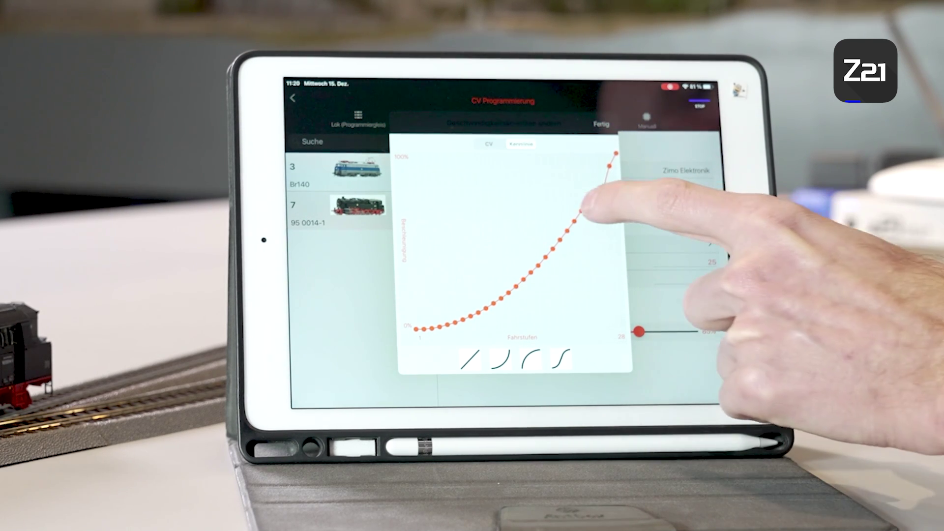
Raise the top speed step, then switch to Programmiergleis mode
{"action": "left_click_drag", "start_coordinate": [609, 159], "coordinate": [616, 153]}
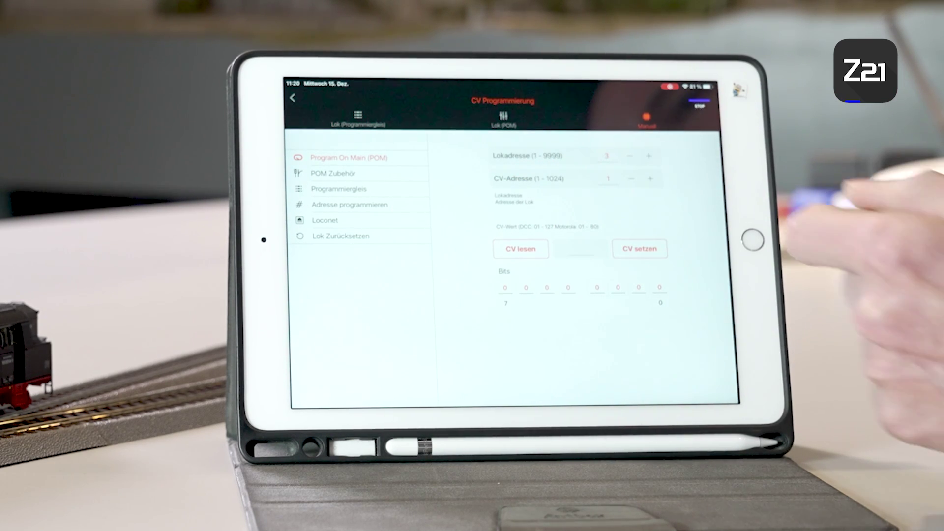
{"action": "left_click", "coordinate": [338, 189]}
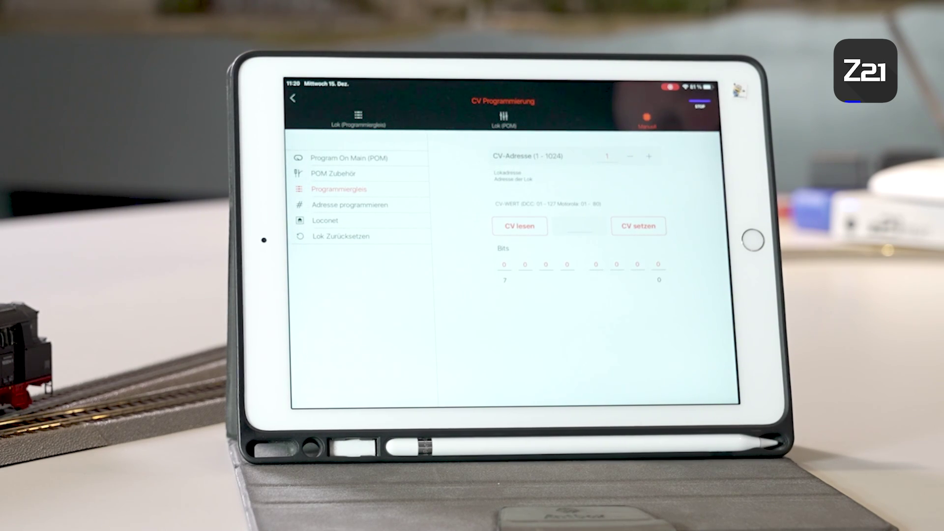
Enter 29 as the CV-Adresse to load its bit descriptions
{"action": "left_click", "coordinate": [608, 156]}
{"action": "type", "text": "2"}
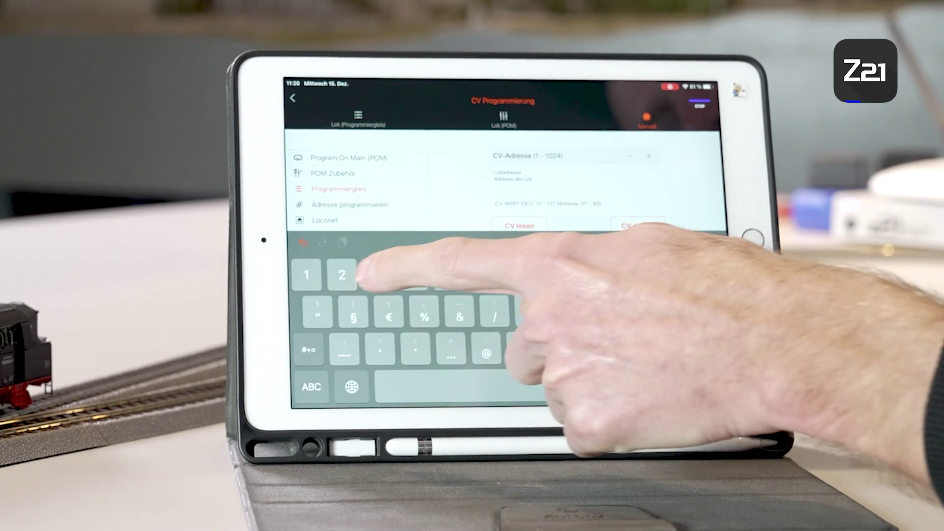
{"action": "type", "text": "9"}
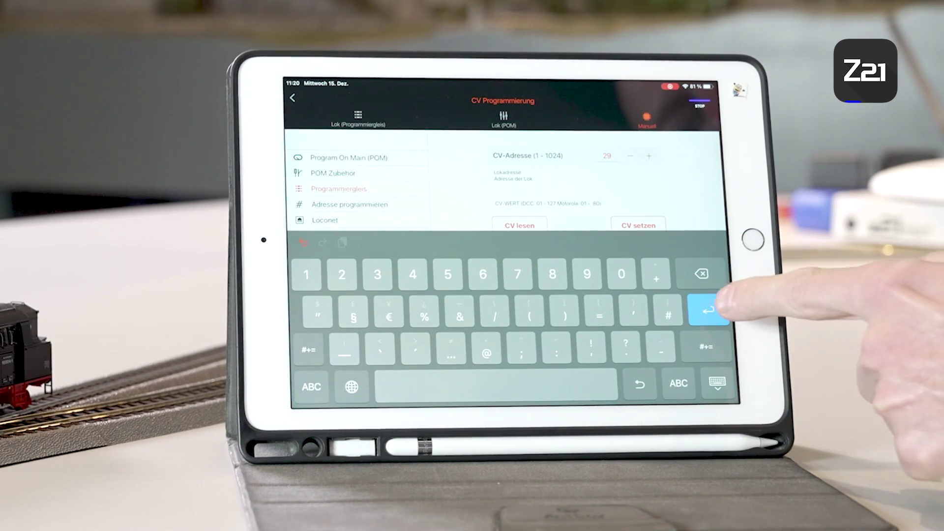
{"action": "key", "text": "Return"}
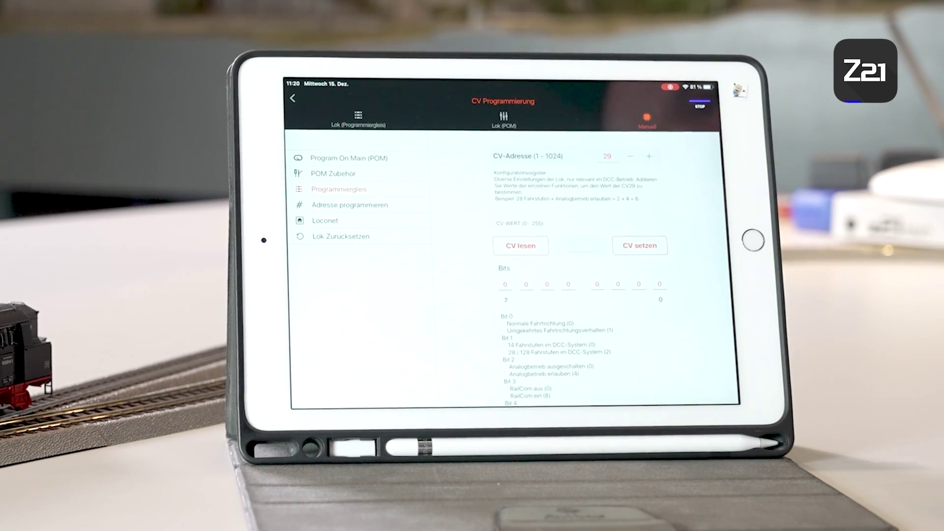
{"action": "scroll", "coordinate": [664, 280], "scroll_direction": "down", "scroll_amount": 2}
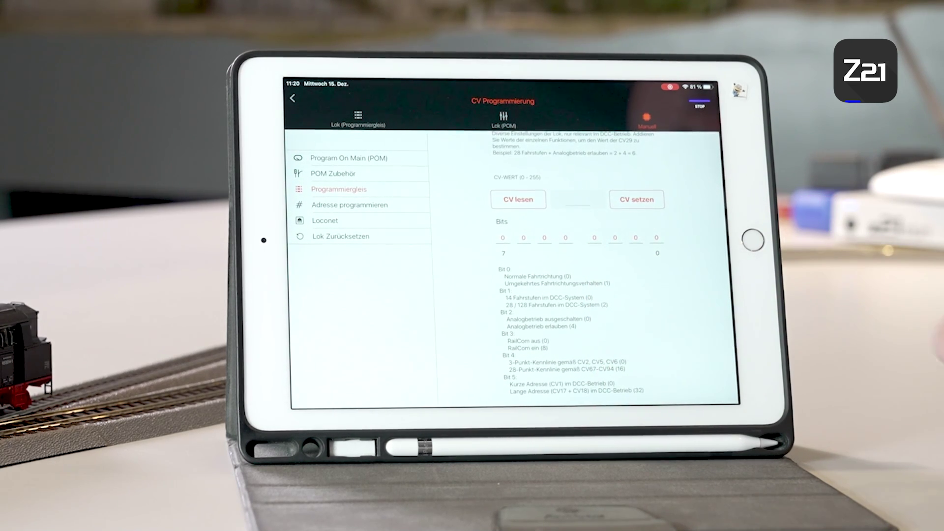
{"action": "scroll", "coordinate": [723, 280], "scroll_direction": "up", "scroll_amount": 2}
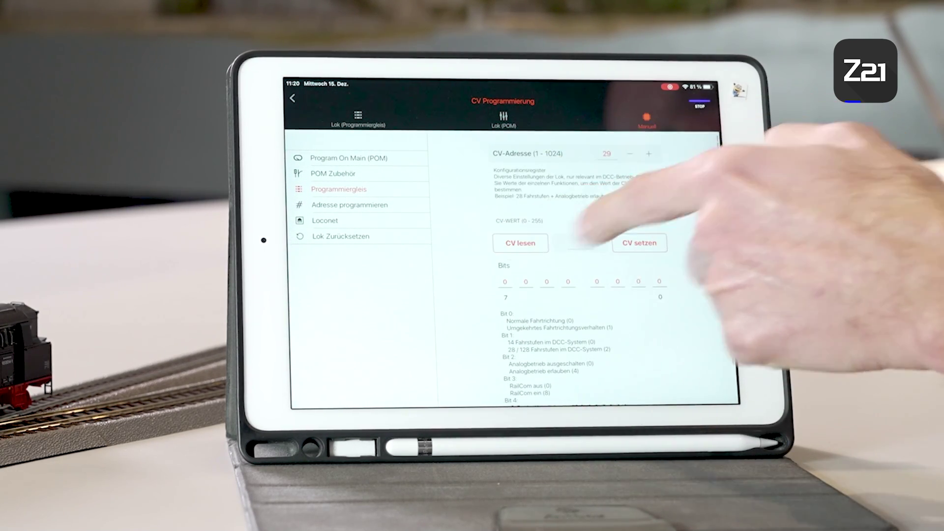
{"action": "scroll", "coordinate": [664, 259], "scroll_direction": "down", "scroll_amount": 2}
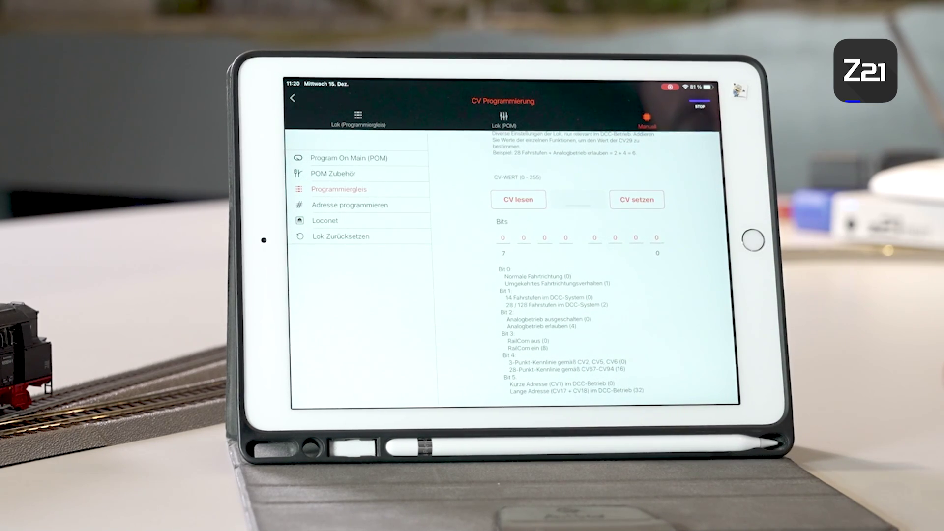
Read CV29, toggle bit 0 on and off, and clear RailCom bit 3 for value 6
{"action": "left_click", "coordinate": [519, 199]}
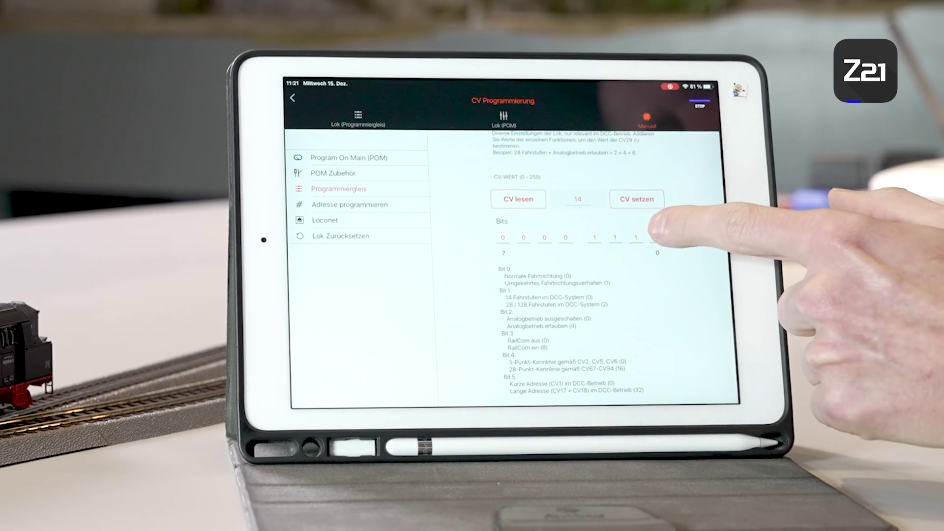
{"action": "left_click", "coordinate": [656, 238]}
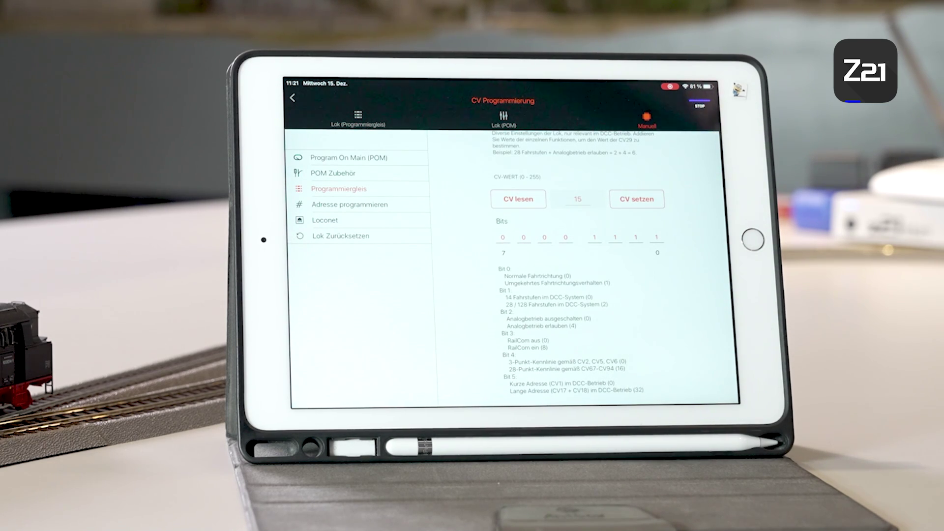
{"action": "left_click", "coordinate": [656, 236]}
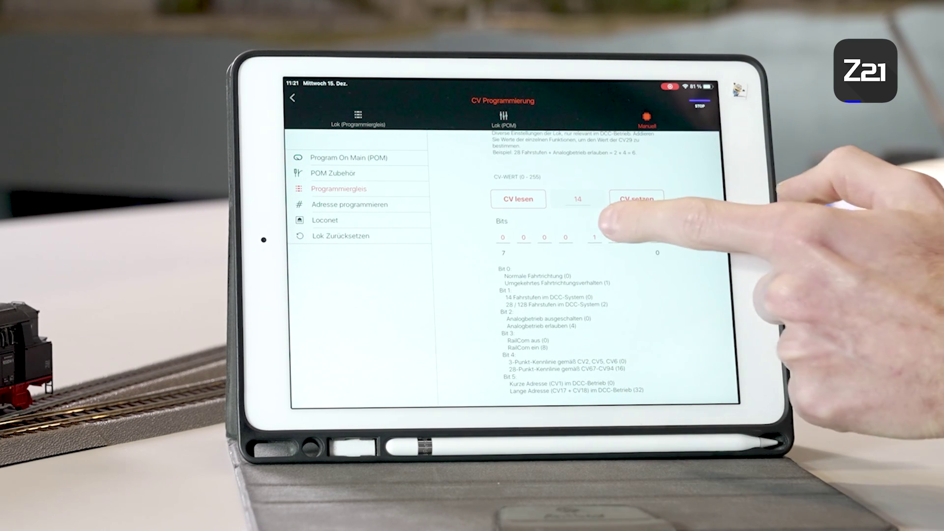
{"action": "left_click", "coordinate": [593, 237]}
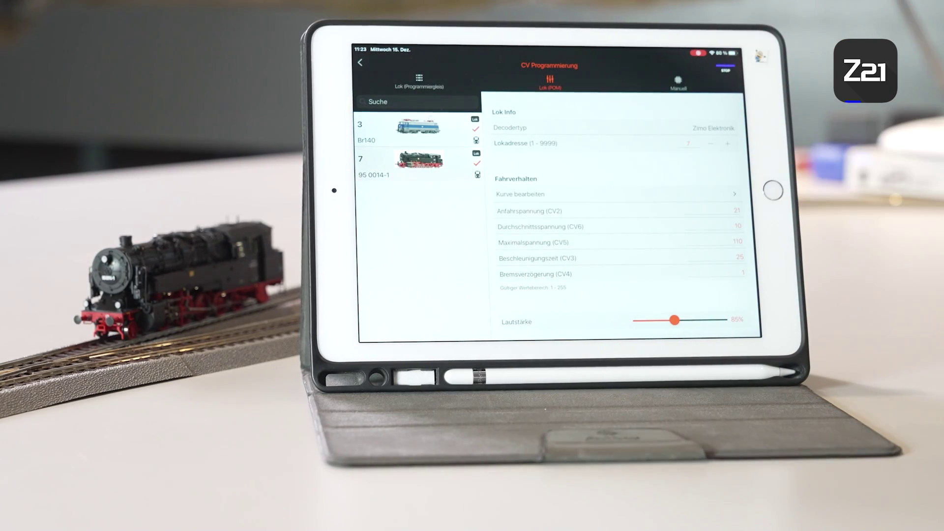
Read CV1 on the programming track in Manuell mode, showing the current address 7
{"action": "left_click", "coordinate": [679, 81]}
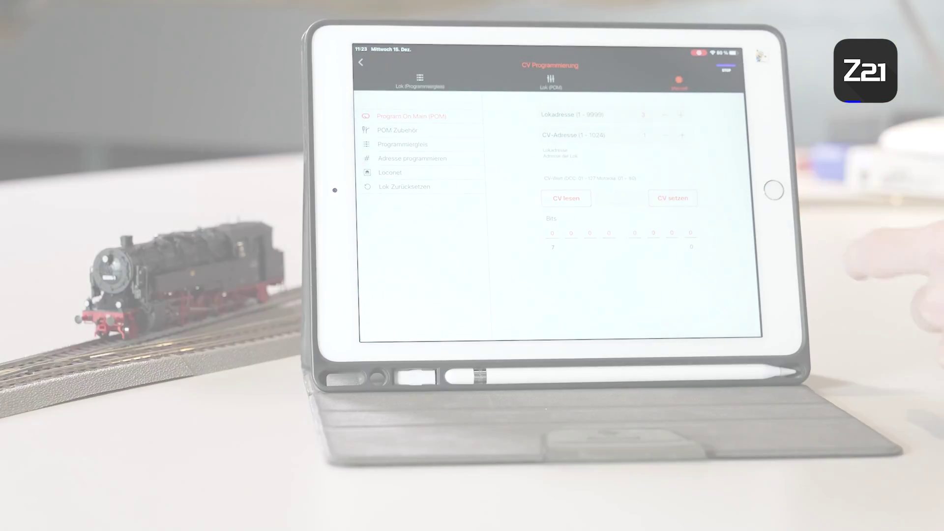
{"action": "left_click", "coordinate": [407, 142]}
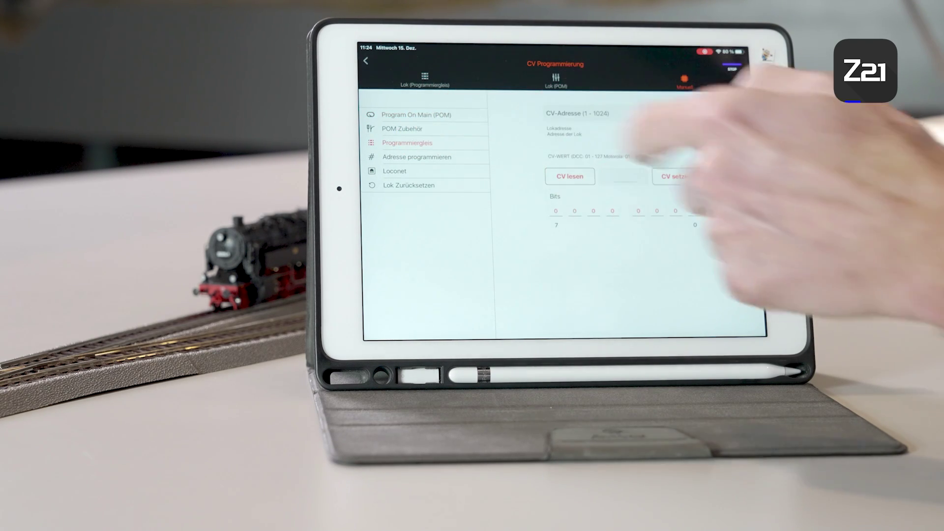
{"action": "left_click", "coordinate": [570, 177]}
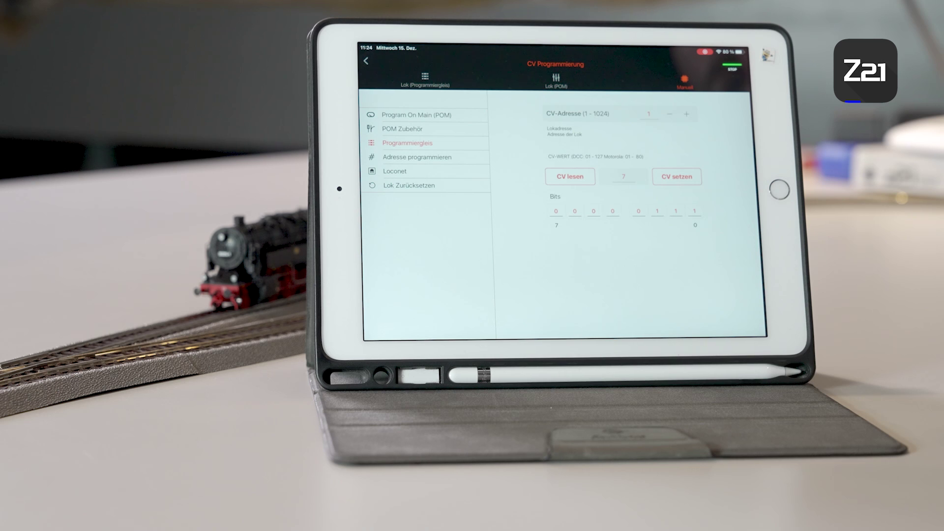
Enter value 1 for CV1 and write it to the decoder
{"action": "left_click", "coordinate": [626, 176]}
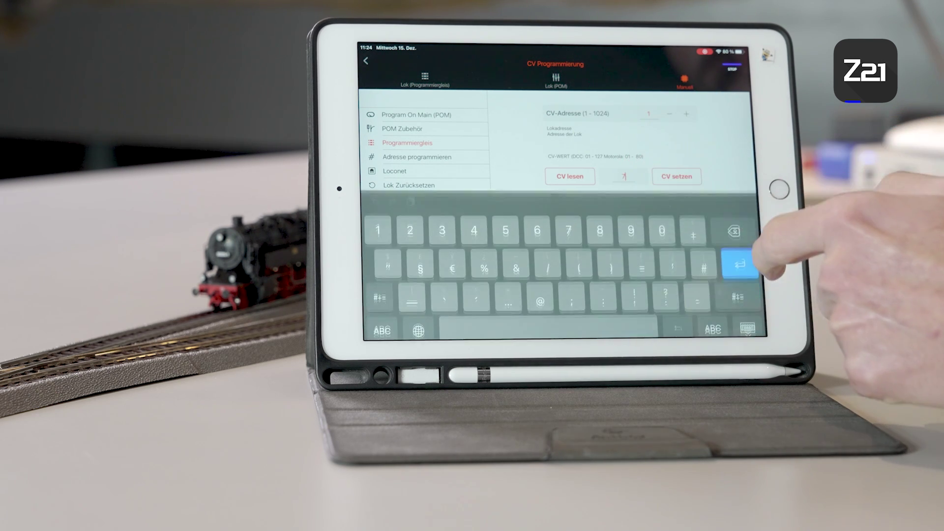
{"action": "left_click", "coordinate": [730, 321]}
{"action": "type", "text": "1"}
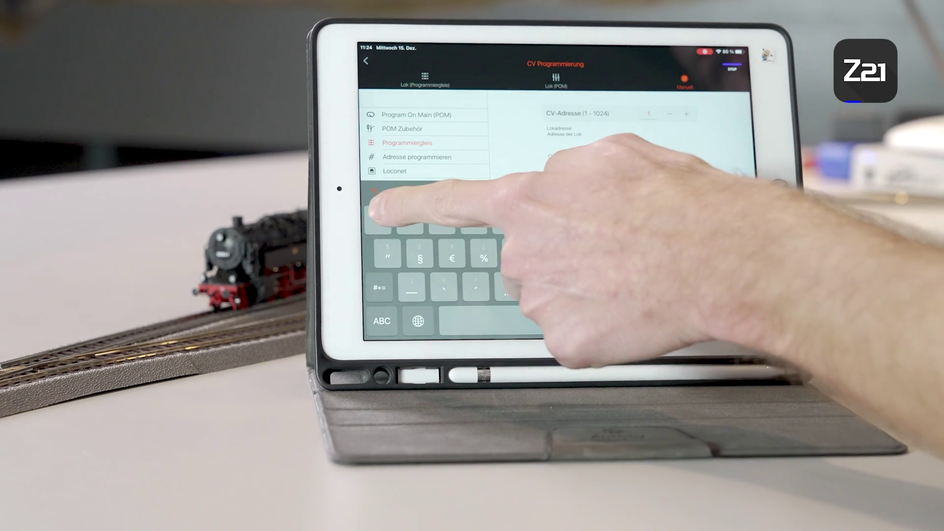
{"action": "left_click", "coordinate": [746, 319]}
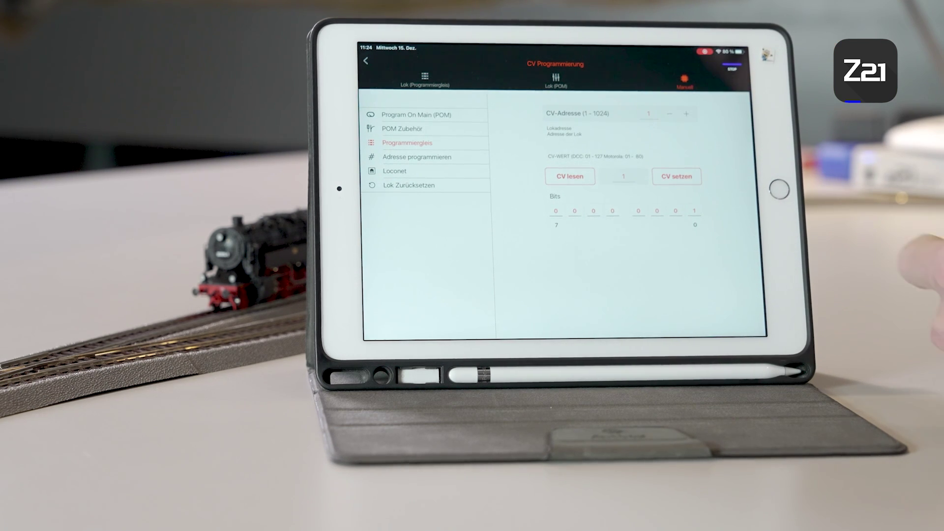
{"action": "left_click", "coordinate": [677, 176]}
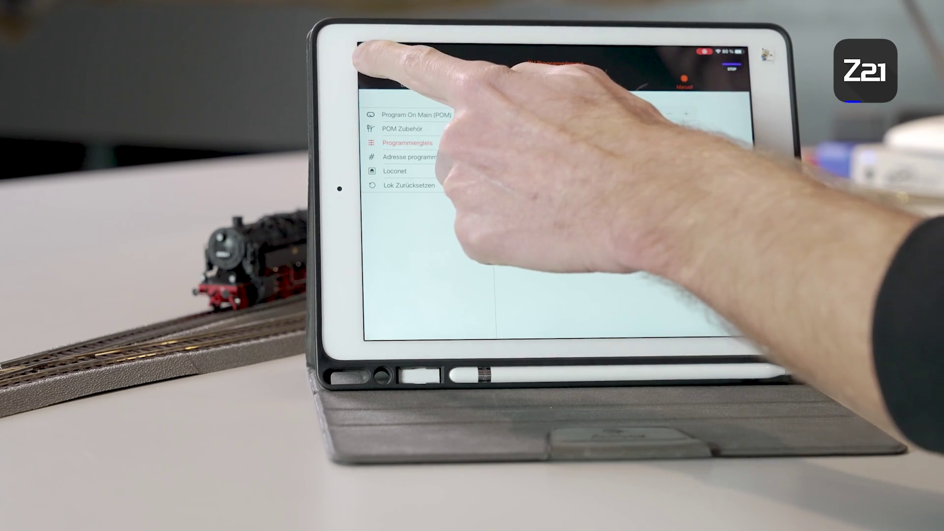
Leave CV programming, test the 95 0014-1 throttle at 9 km/h, then return home
{"action": "left_click", "coordinate": [366, 61]}
{"action": "left_click", "coordinate": [561, 186]}
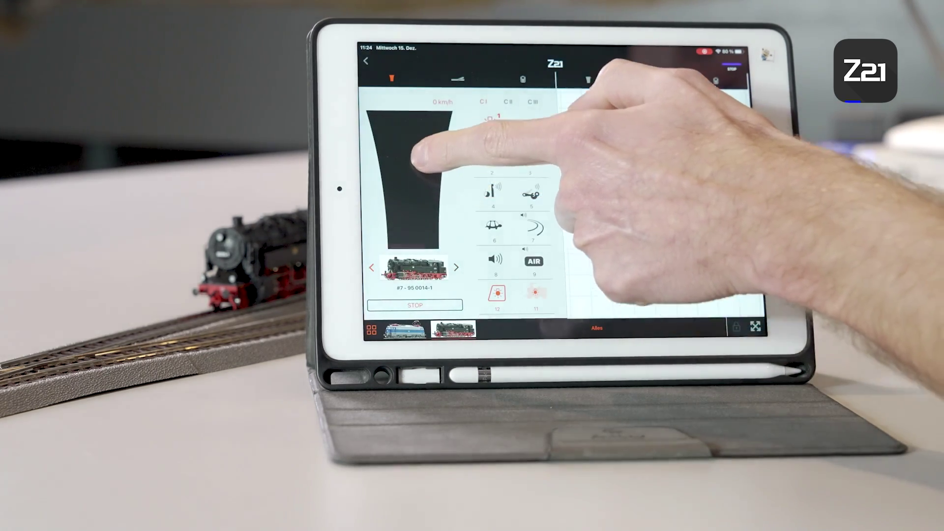
{"action": "mouse_move", "coordinate": [422, 148]}
{"action": "left_mouse_down"}
{"action": "mouse_move", "coordinate": [417, 174]}
{"action": "mouse_move", "coordinate": [435, 240]}
{"action": "left_mouse_up"}
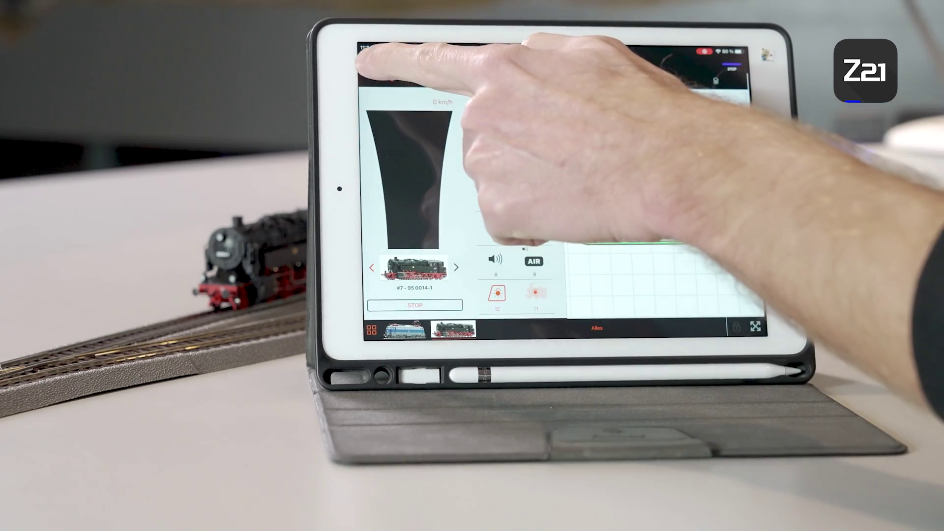
{"action": "left_click", "coordinate": [366, 61]}
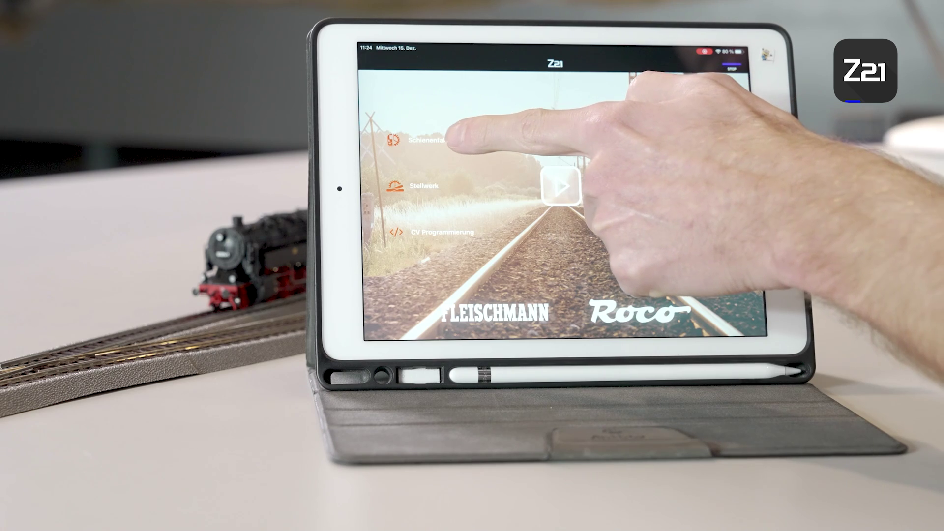
Set the Lokadresse of 95 0014-1 under Schienenfahrzeuge to 1 instead of 7
{"action": "left_click", "coordinate": [431, 140]}
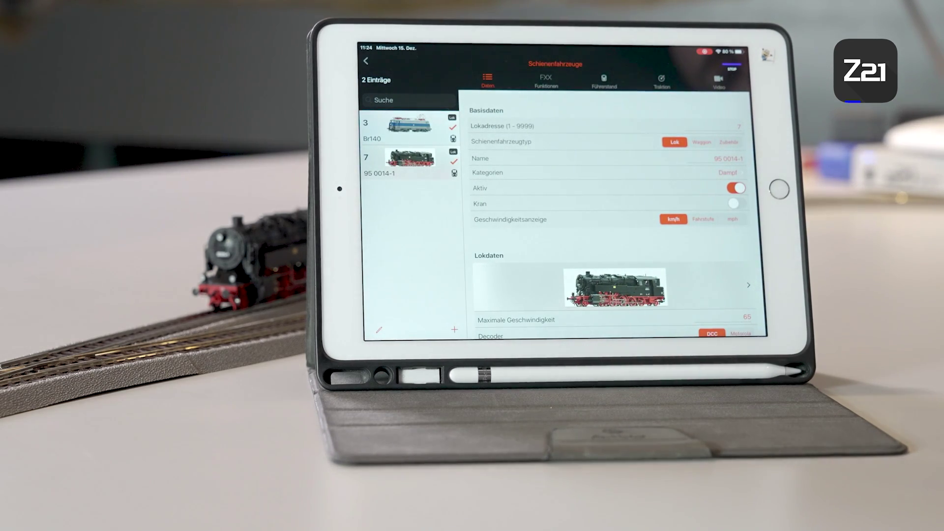
{"action": "left_click", "coordinate": [410, 157]}
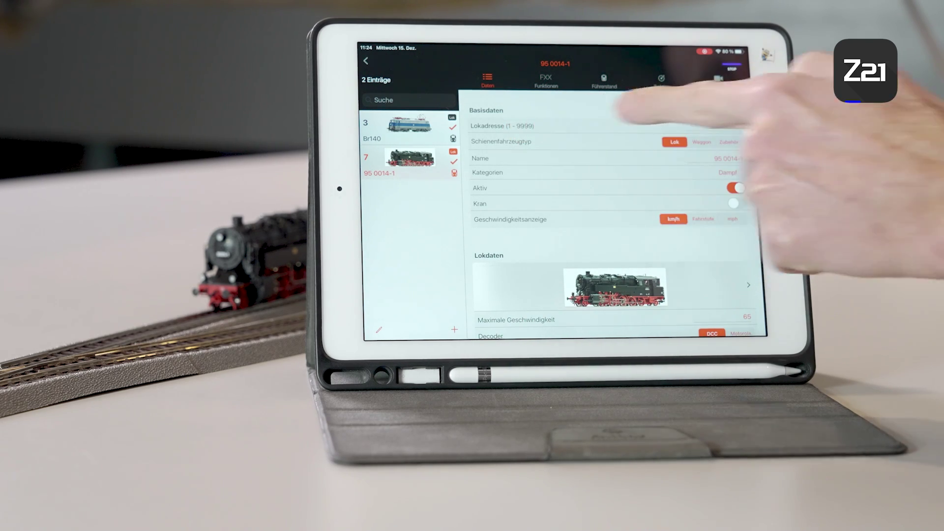
{"action": "left_click", "coordinate": [741, 126]}
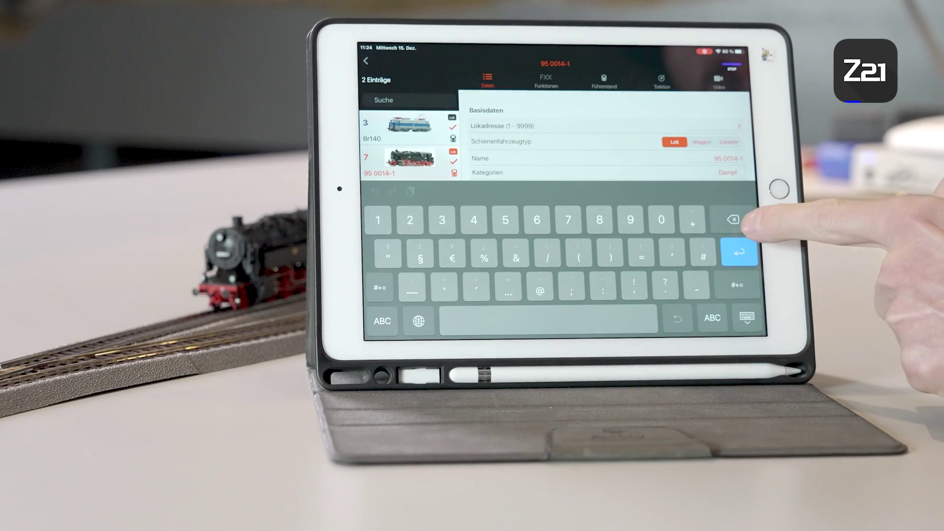
{"action": "type", "text": "1"}
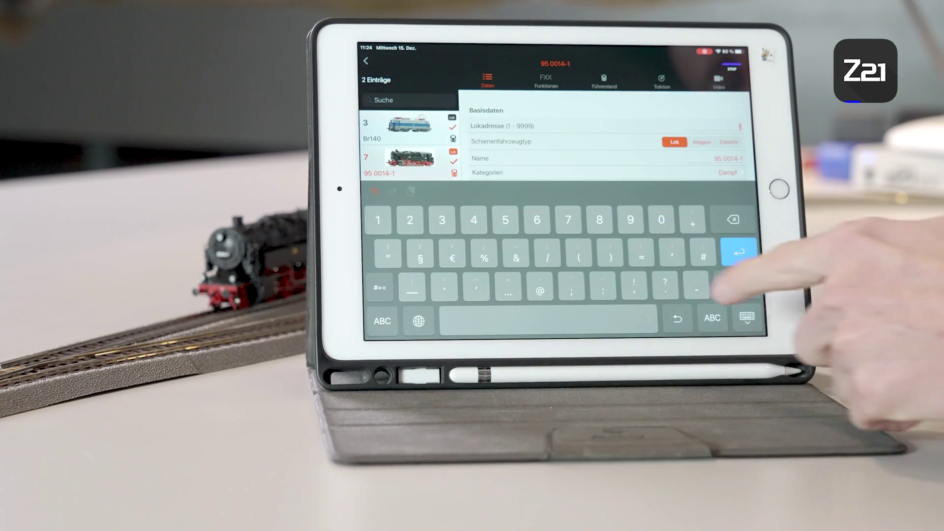
{"action": "left_click", "coordinate": [743, 318]}
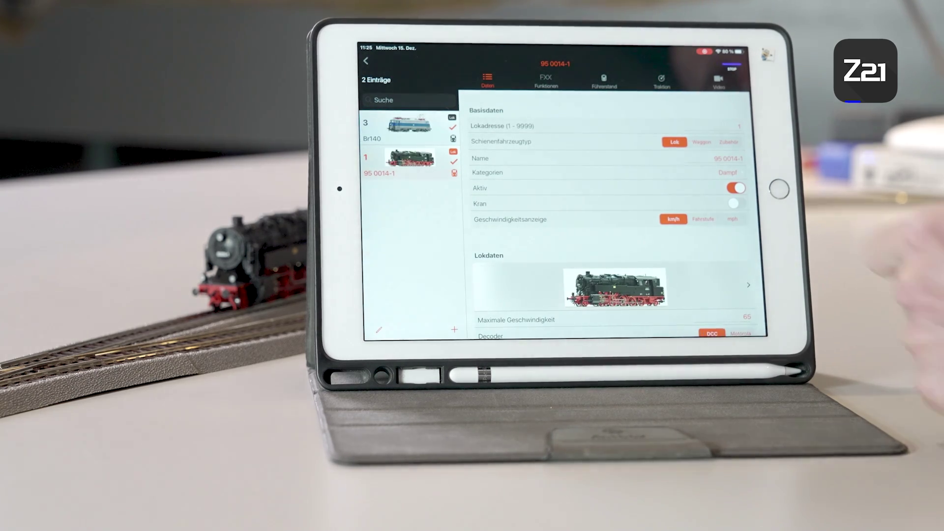
{"action": "left_click", "coordinate": [365, 60]}
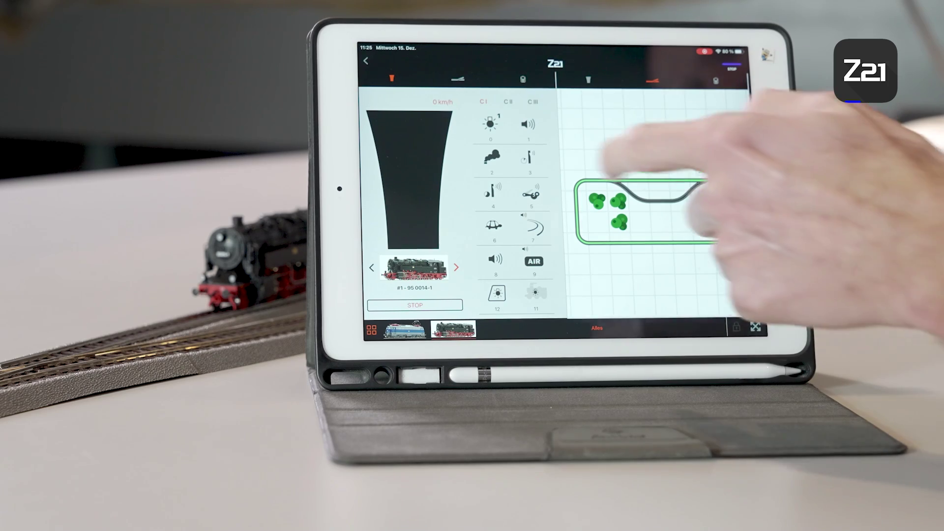
Drive 95 0014-1 at about 9 km/h on address 1, then slow it to 0 km/h
{"action": "left_click_drag", "start_coordinate": [411, 185], "coordinate": [415, 158]}
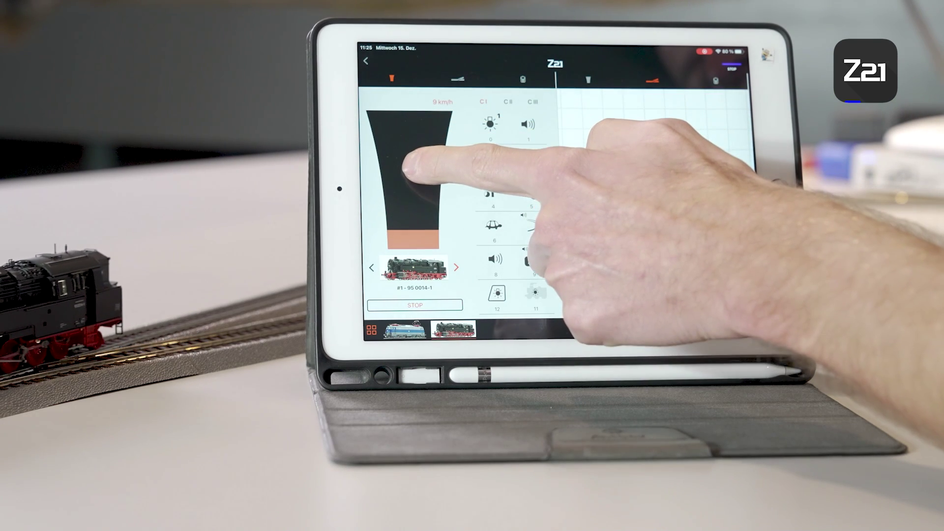
{"action": "left_click_drag", "start_coordinate": [411, 169], "coordinate": [420, 211]}
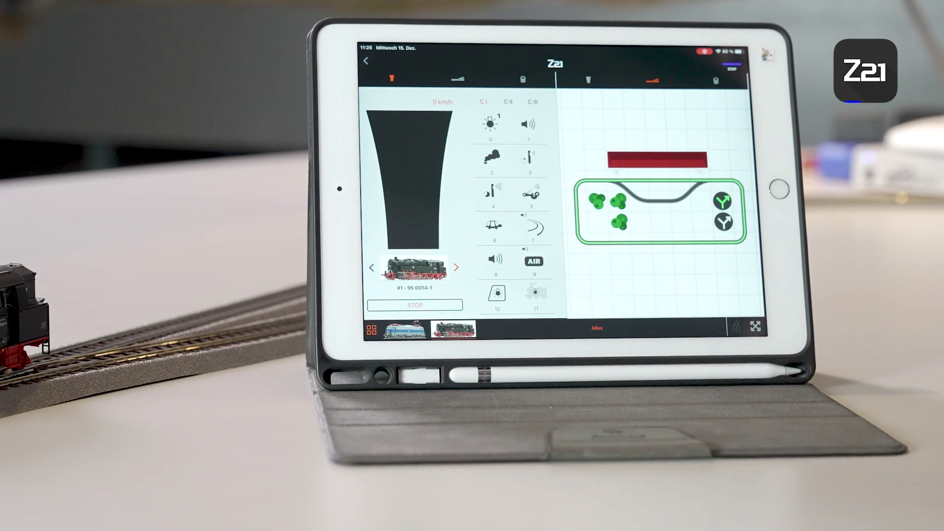